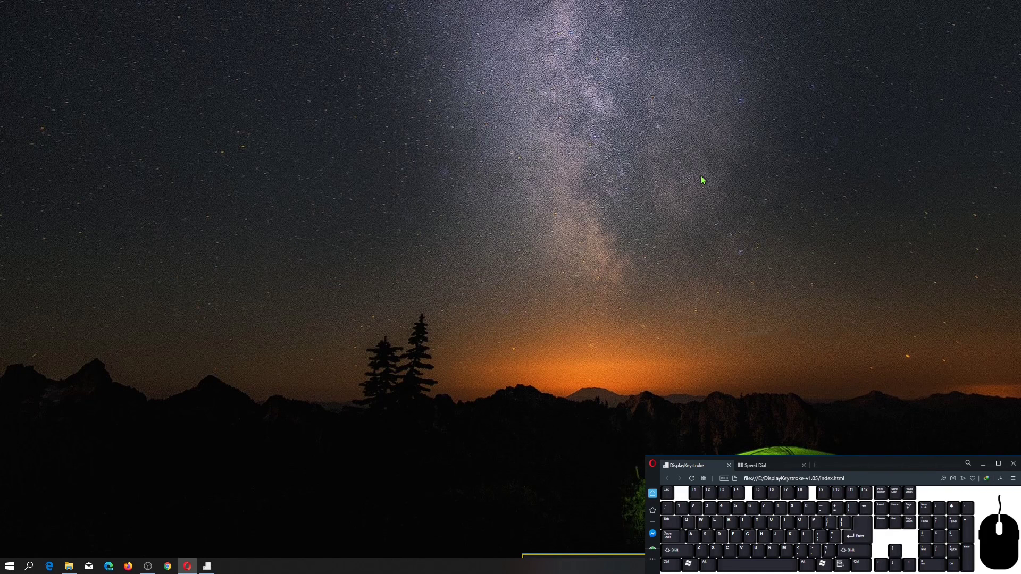
Start Word and open the recent document Lorem Ipsum.
click(9, 566)
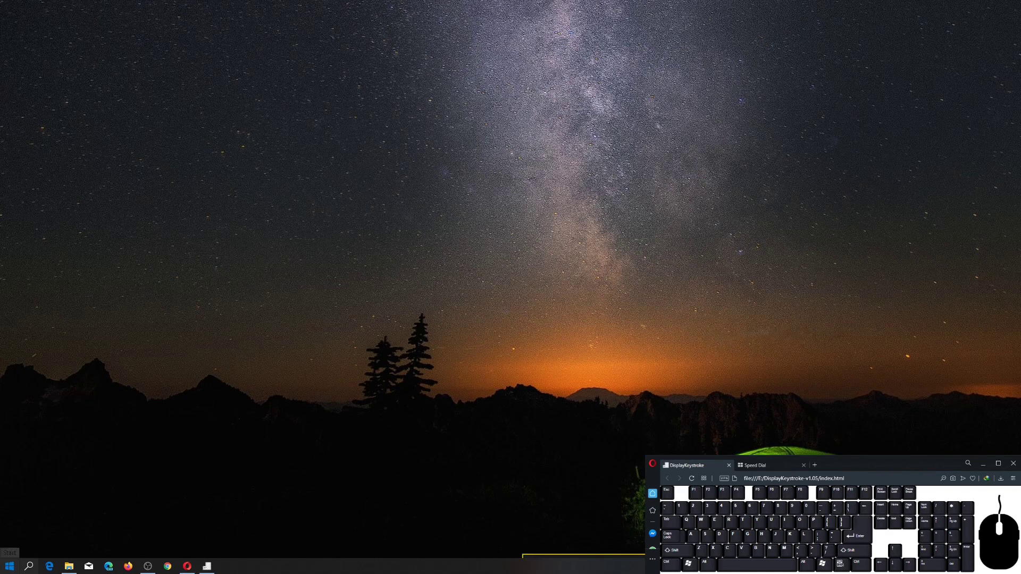
click(185, 424)
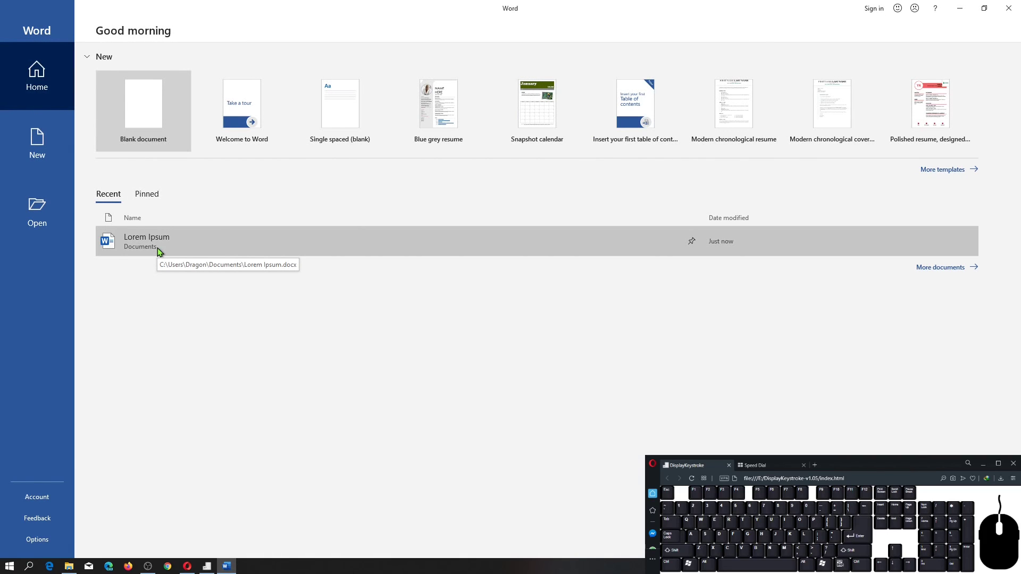
click(158, 250)
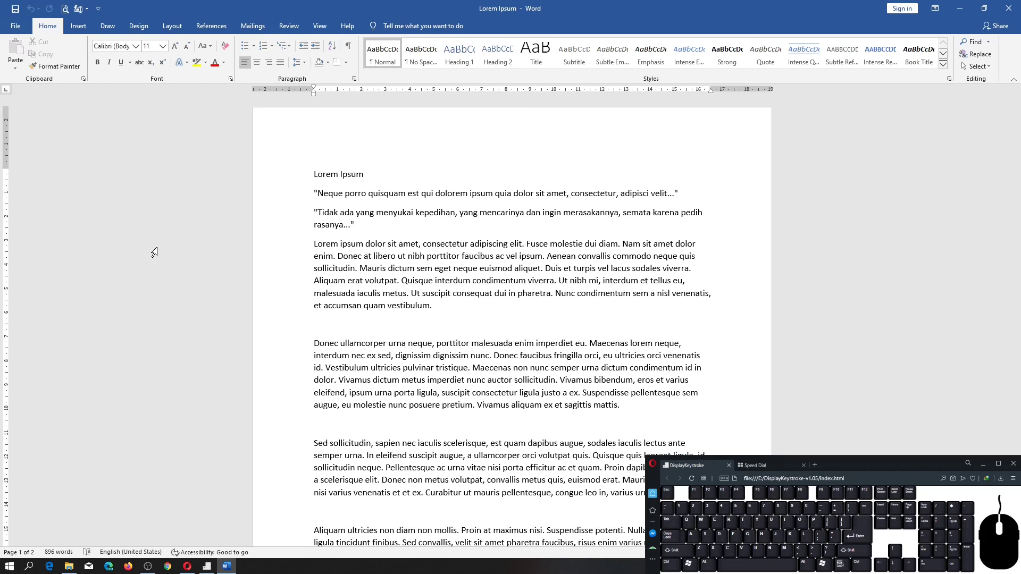
click(136, 47)
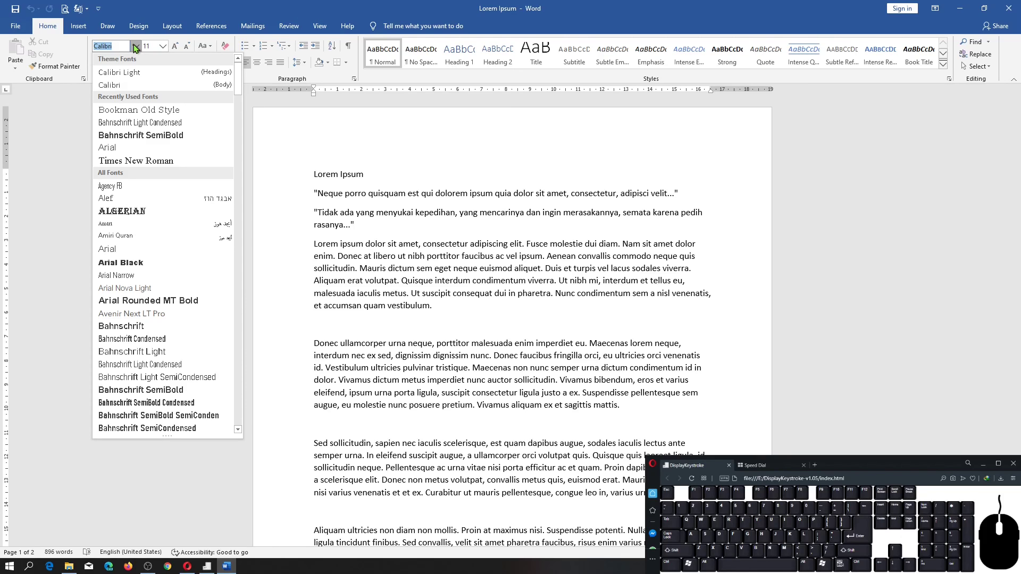
click(330, 196)
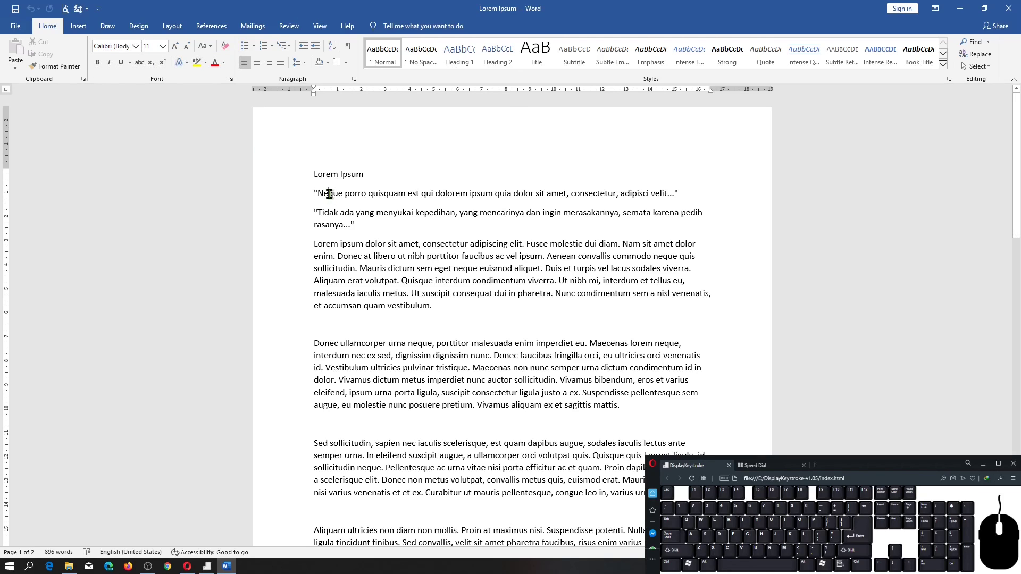
click(330, 175)
click(332, 212)
click(339, 266)
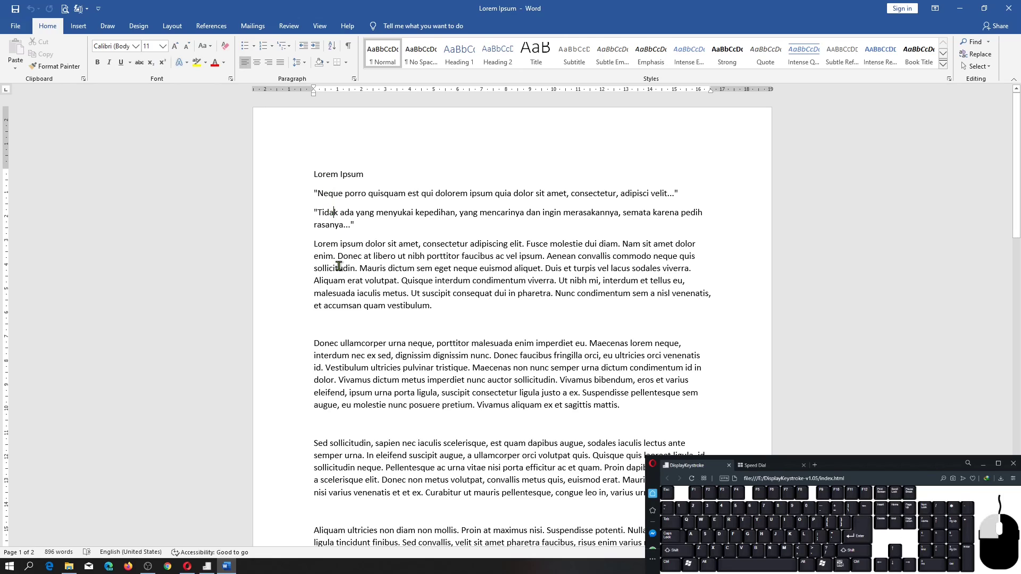
click(312, 197)
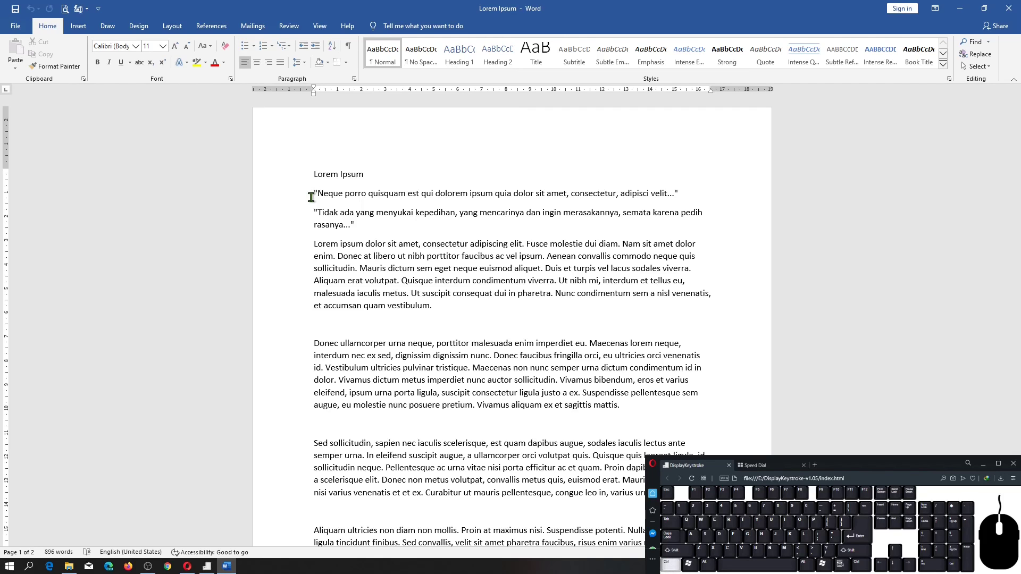
Change the font of the entire document to Times New Roman and check both pages.
key(ctrl+a)
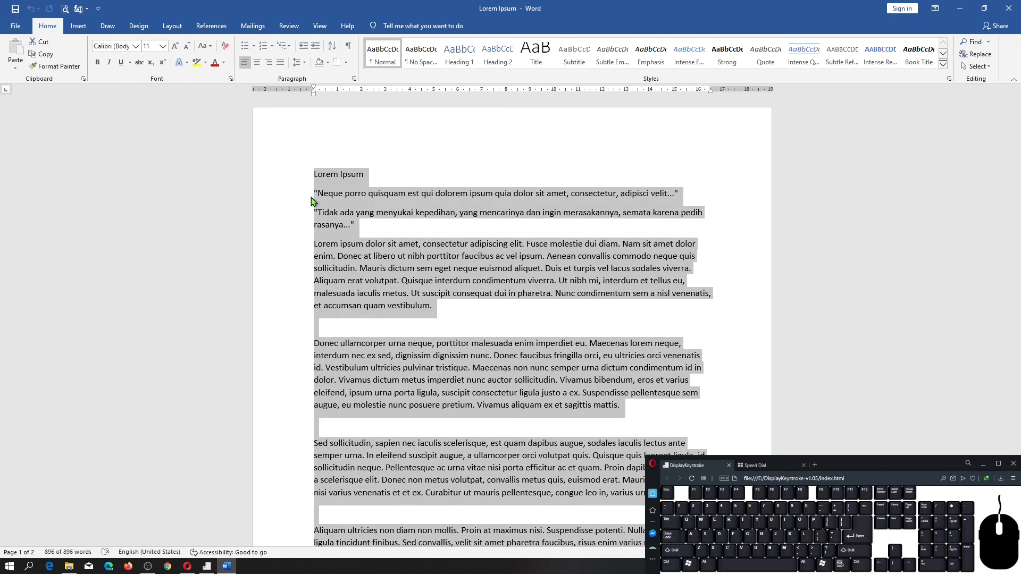
click(136, 47)
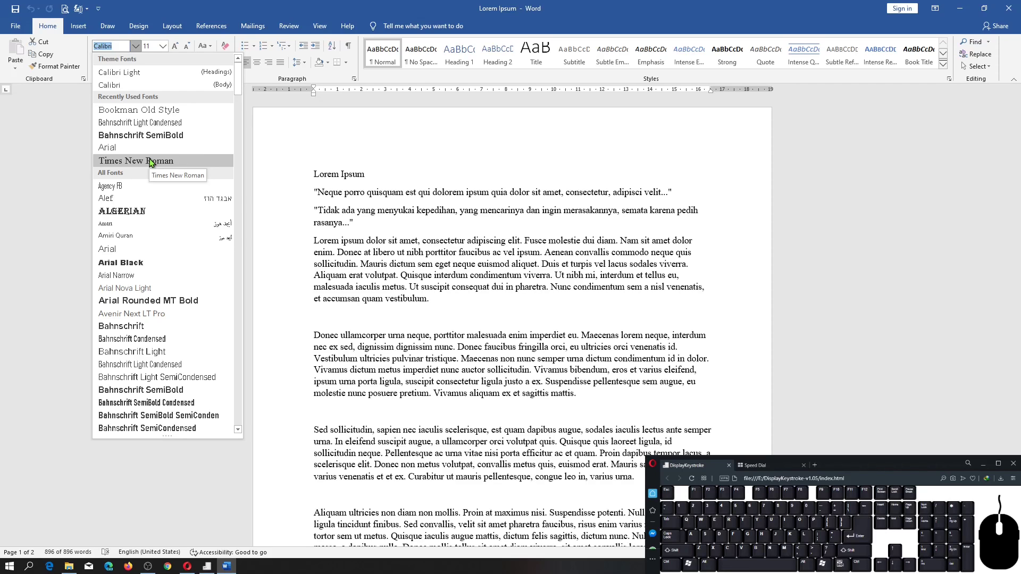
click(148, 162)
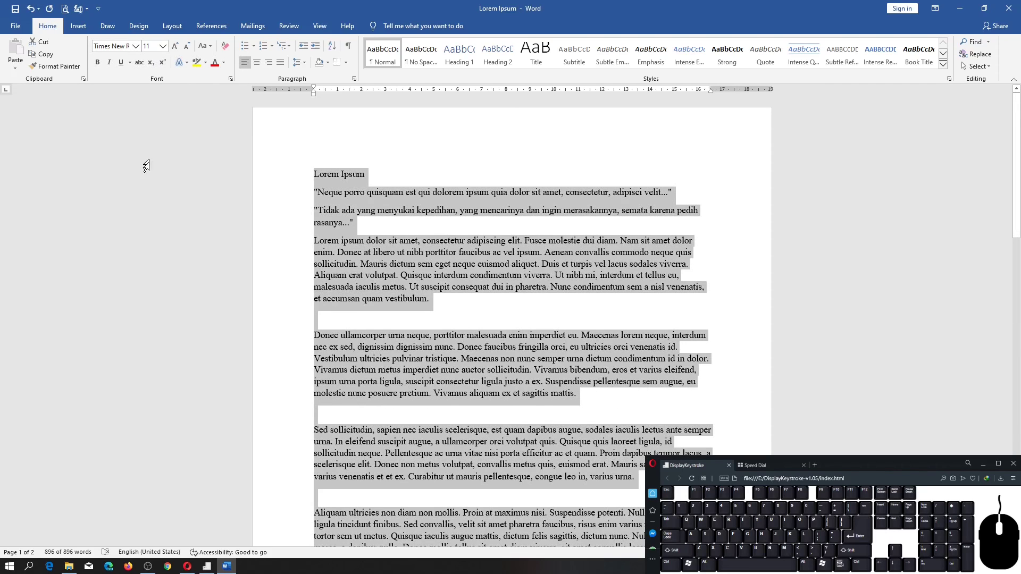
scroll(388, 287, down, 10)
scroll(387, 283, down, 15)
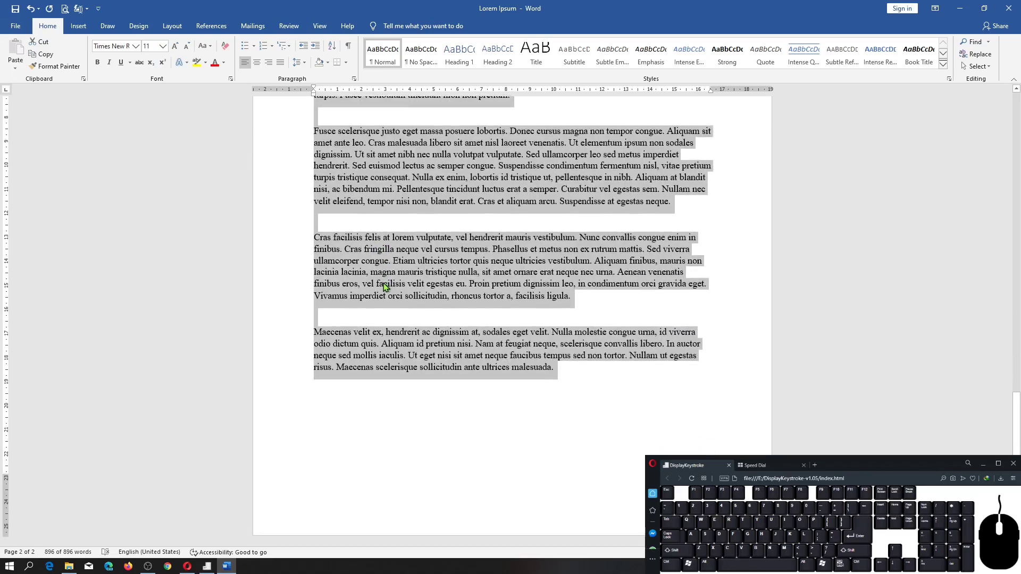
scroll(384, 286, up, 20)
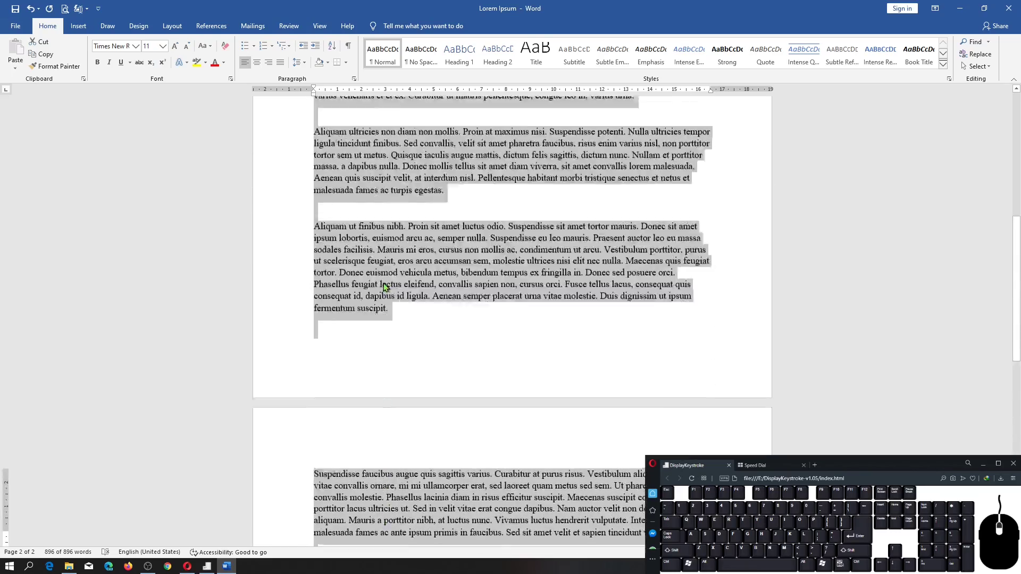
scroll(384, 283, up, 7)
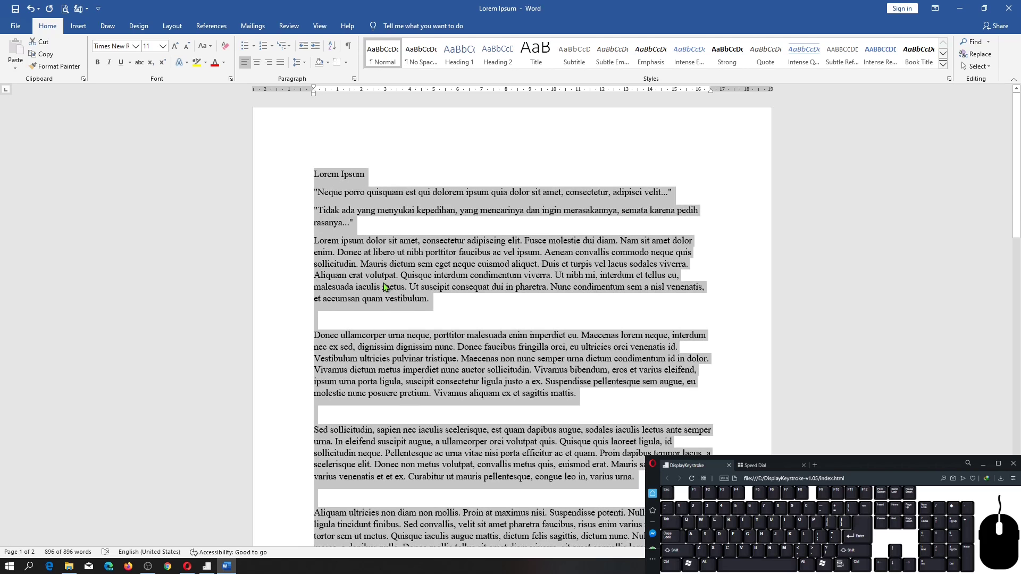
click(333, 226)
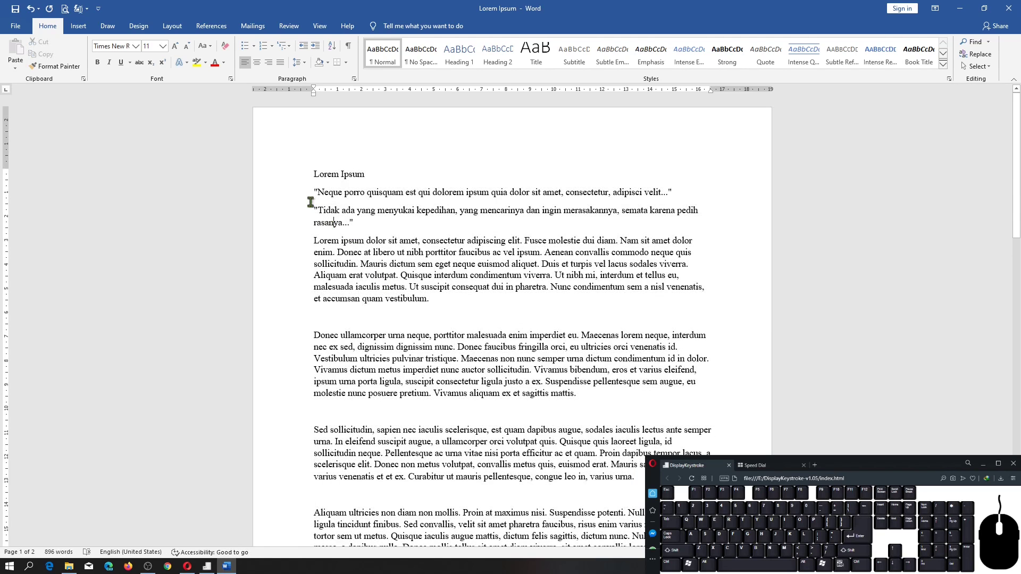
Format the title line "Lorem Ipsum" in the Algerian font at size 72.
click(242, 179)
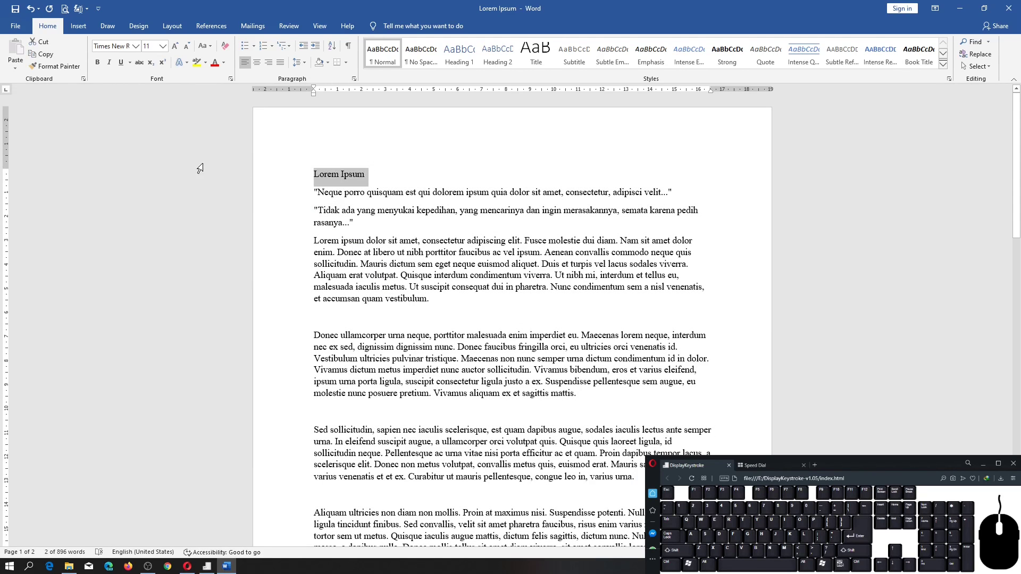
click(136, 46)
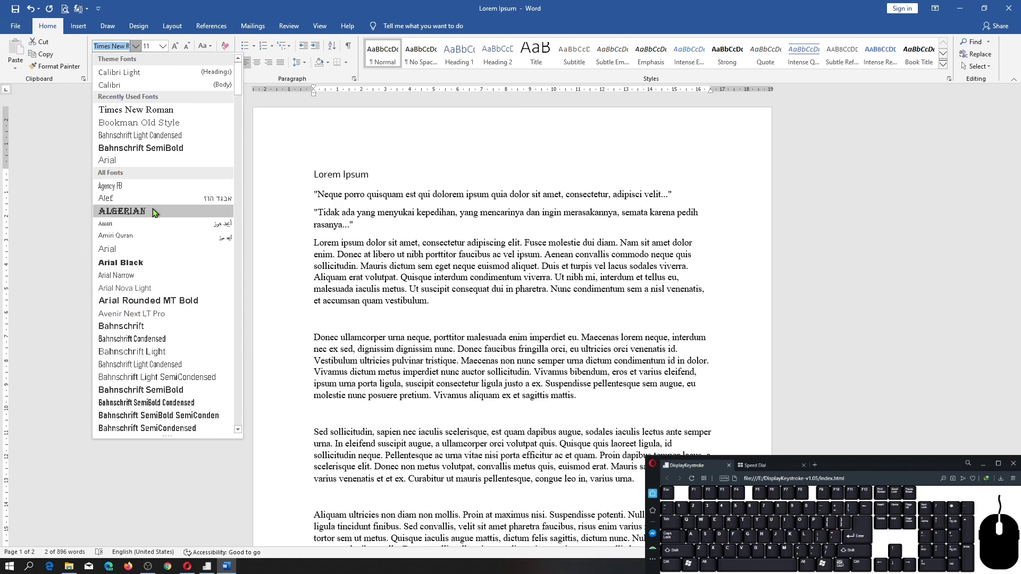
click(147, 215)
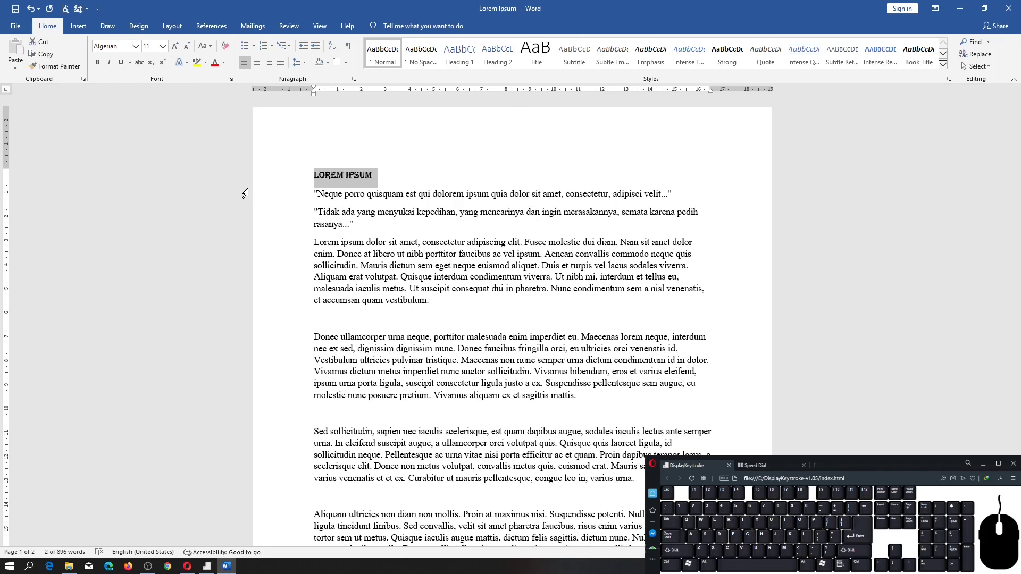
click(162, 47)
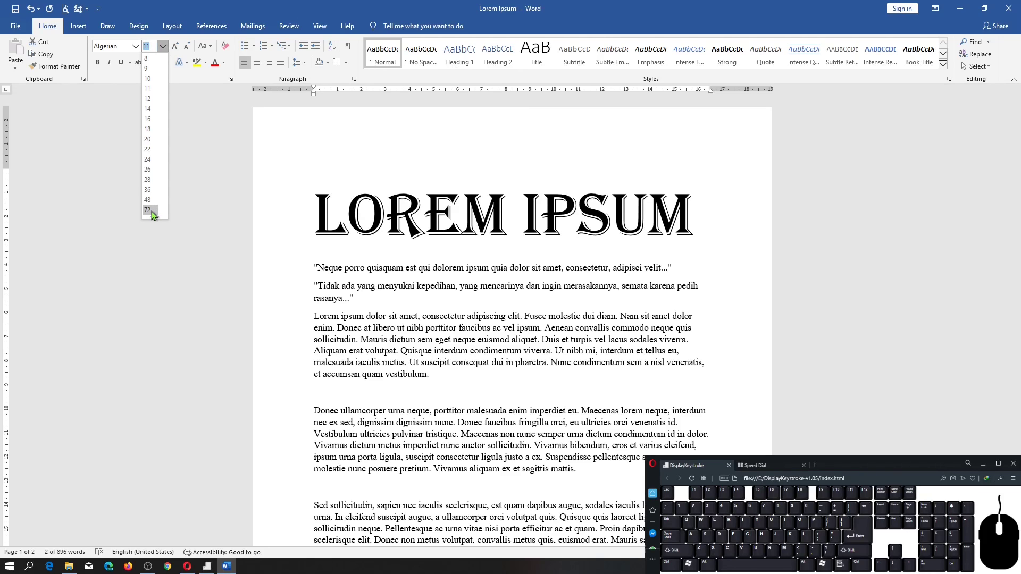
click(152, 211)
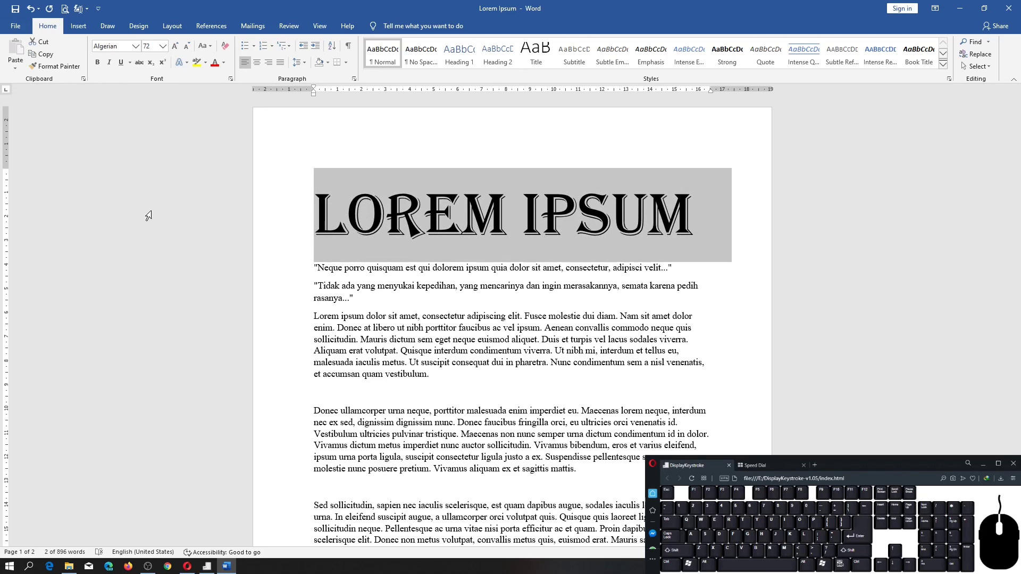
Switch to Chrome and search Google for "point to inch".
key(alt+Tab)
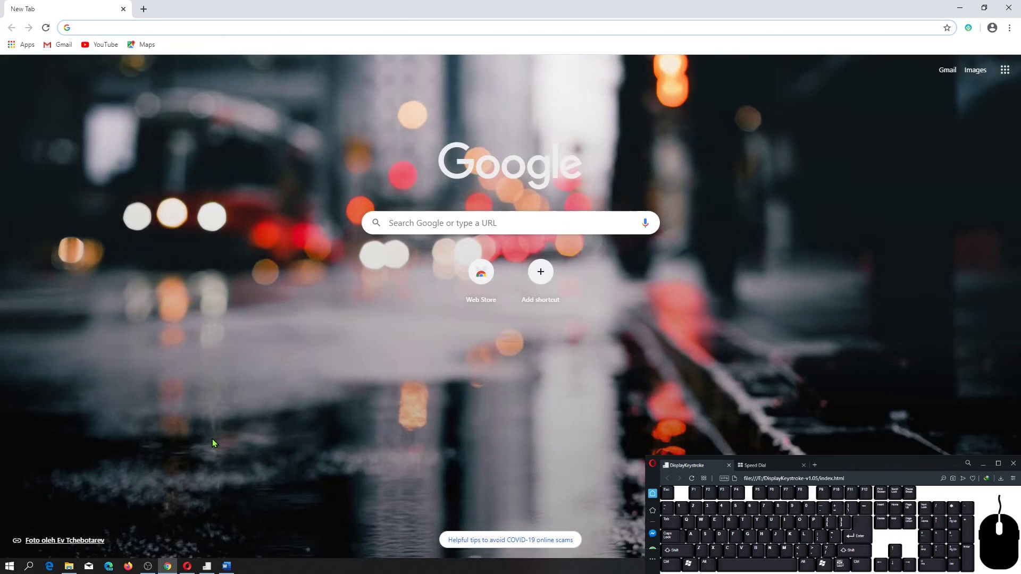
text(point)
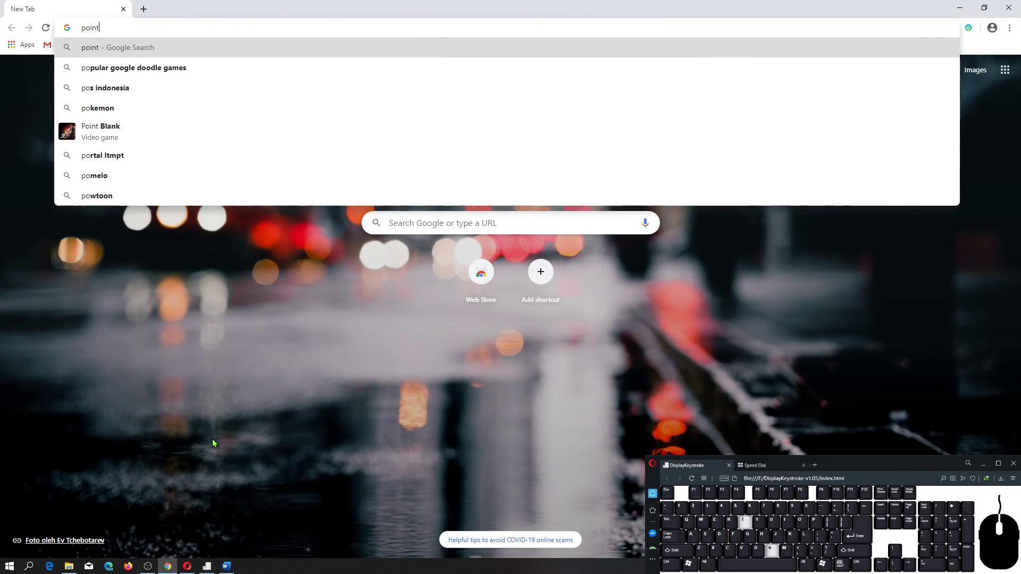
text( to )
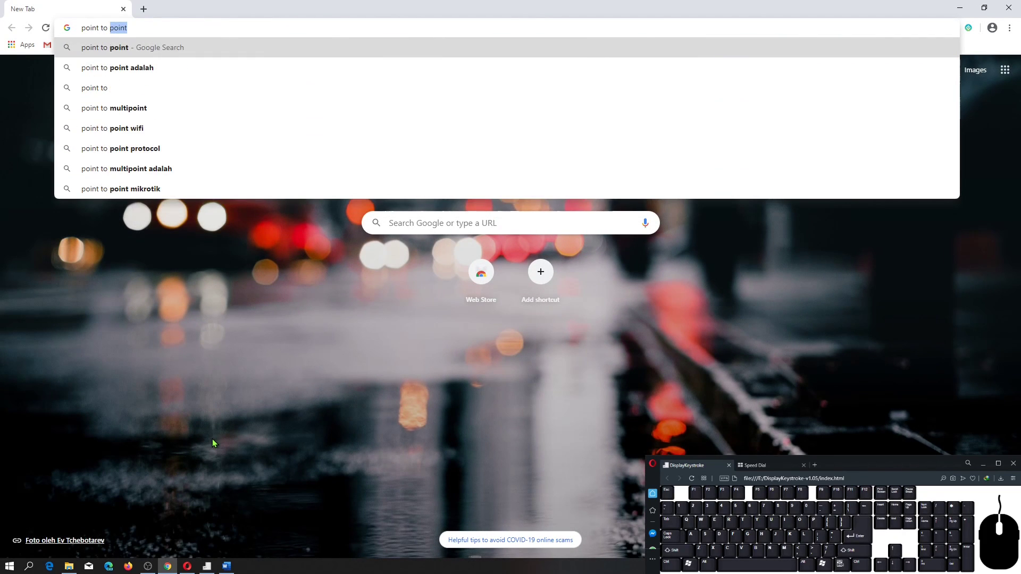
text(inch)
key(Return)
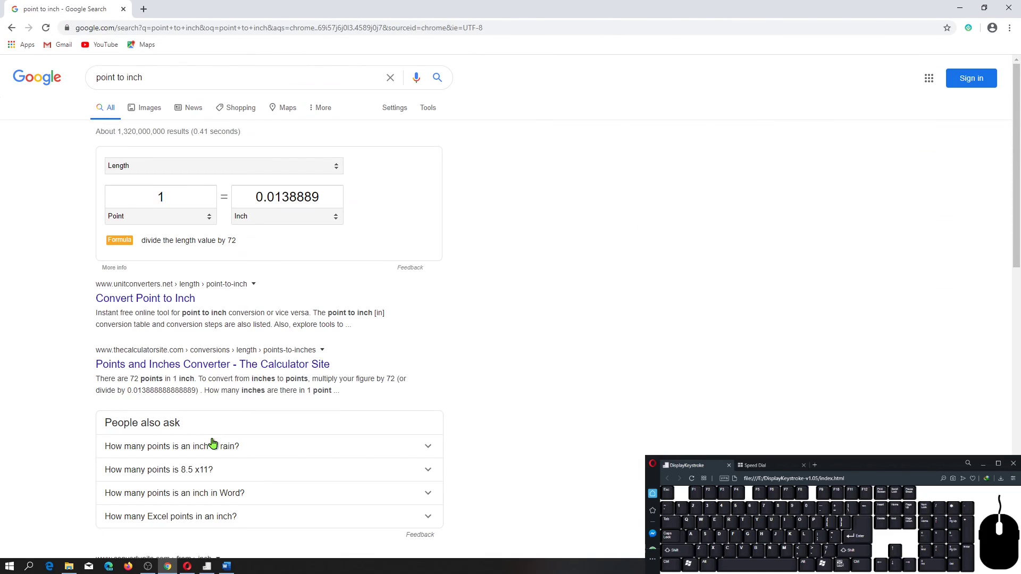
Convert 72 points and 11 points to inches in the unit converter.
click(185, 200)
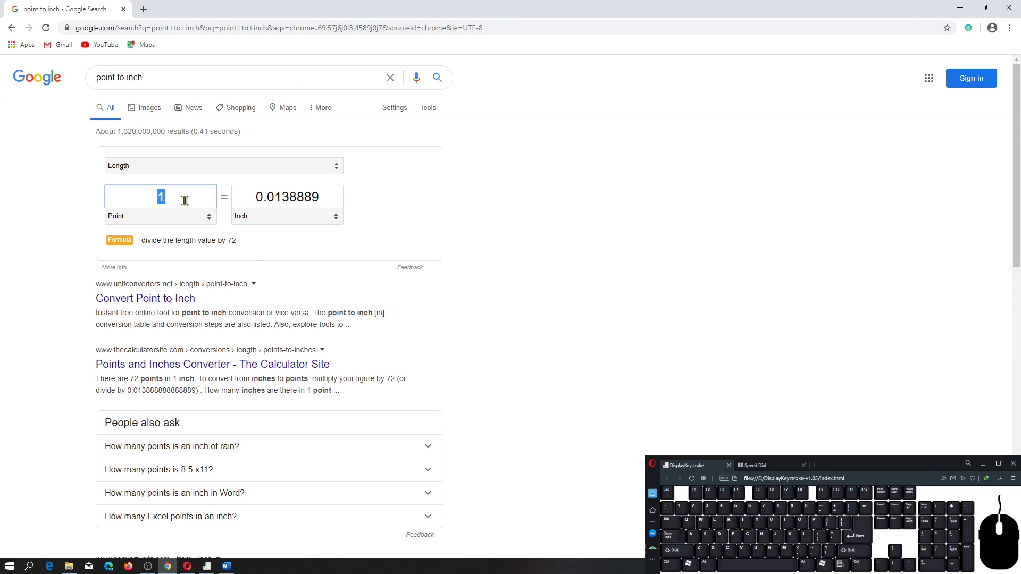
text(72)
key(BackSpace)
key(BackSpace)
text(11)
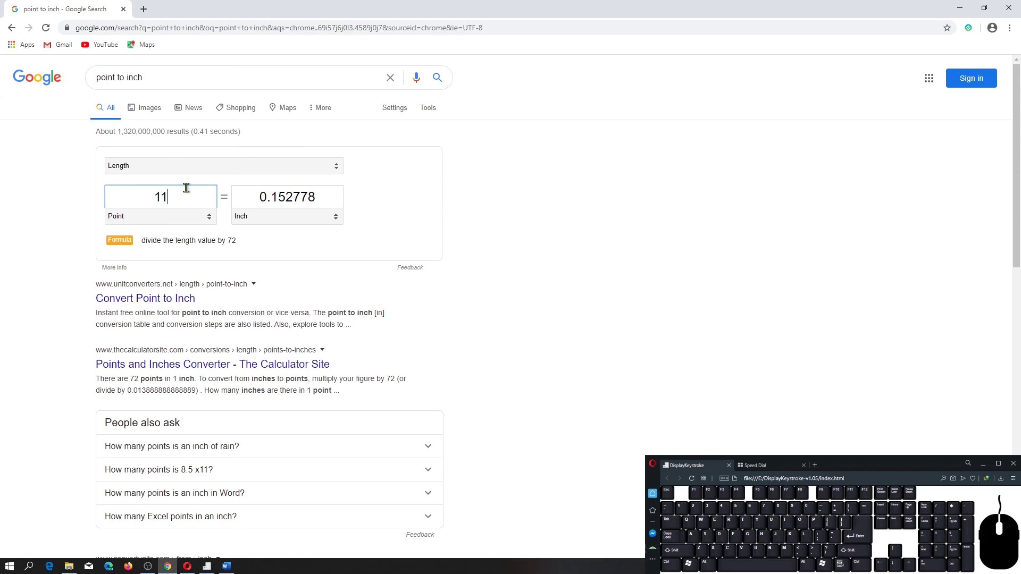
Switch back to Word and set the title line's font size to the custom value 100.
click(226, 567)
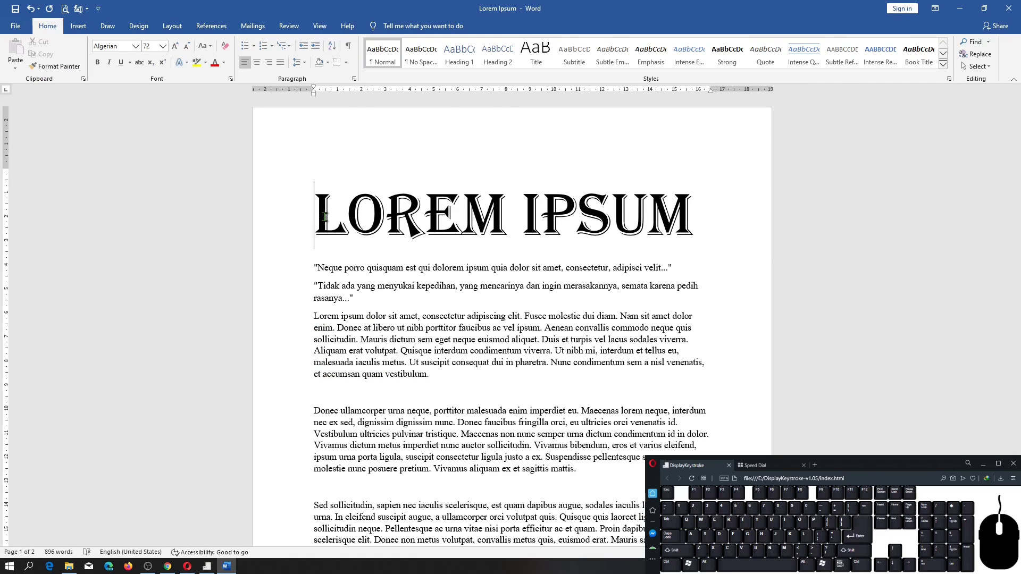
click(294, 224)
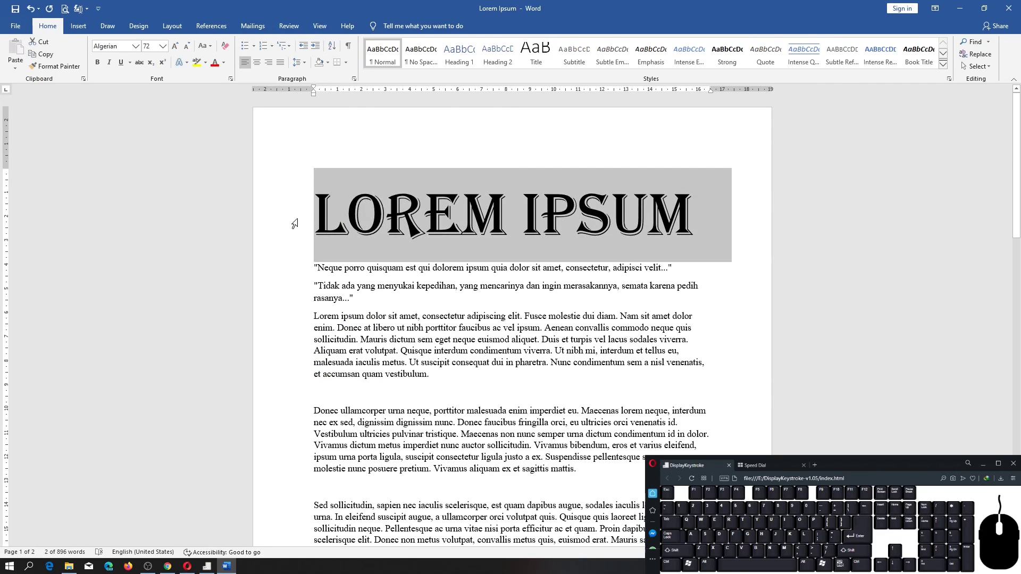
click(161, 47)
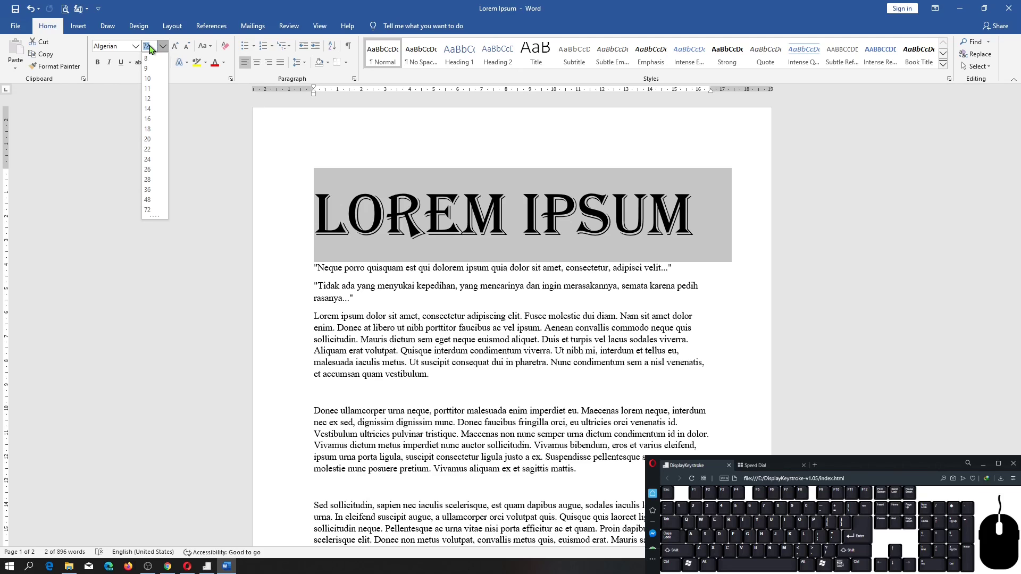
text(100)
key(Return)
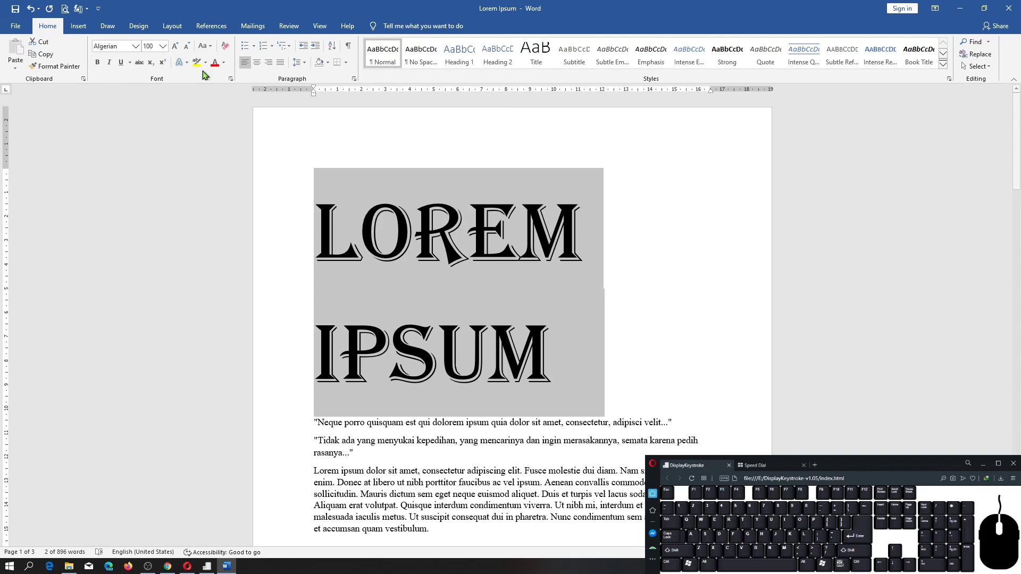
Reset the title line's font size to 11 and enlarge it in increments to 20.
click(162, 47)
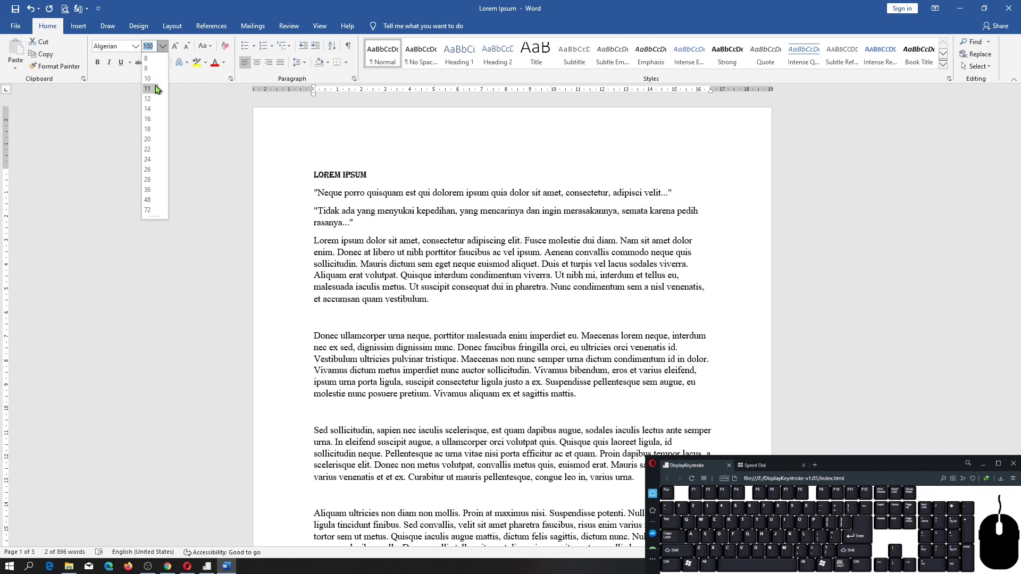
click(148, 88)
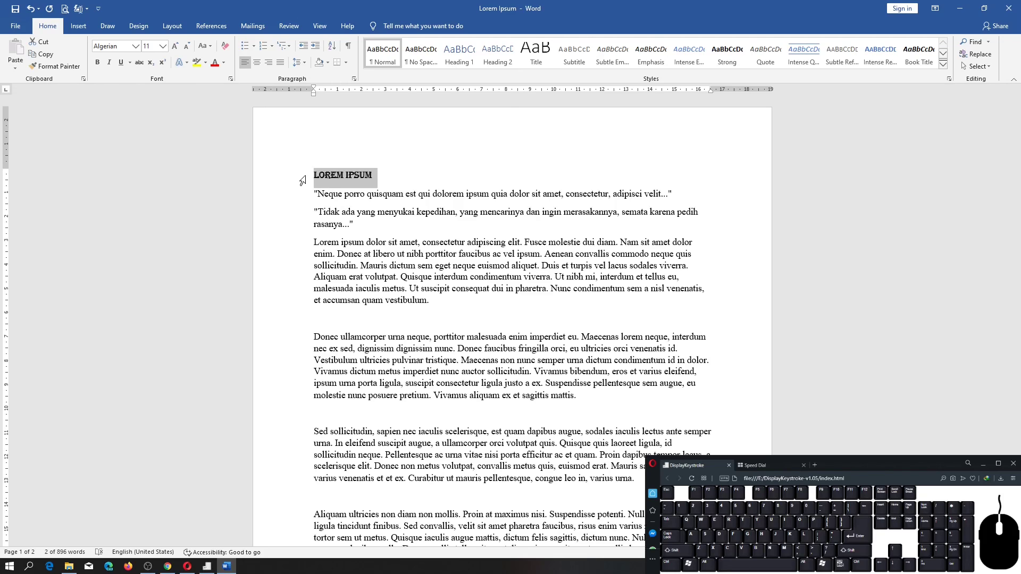
click(174, 50)
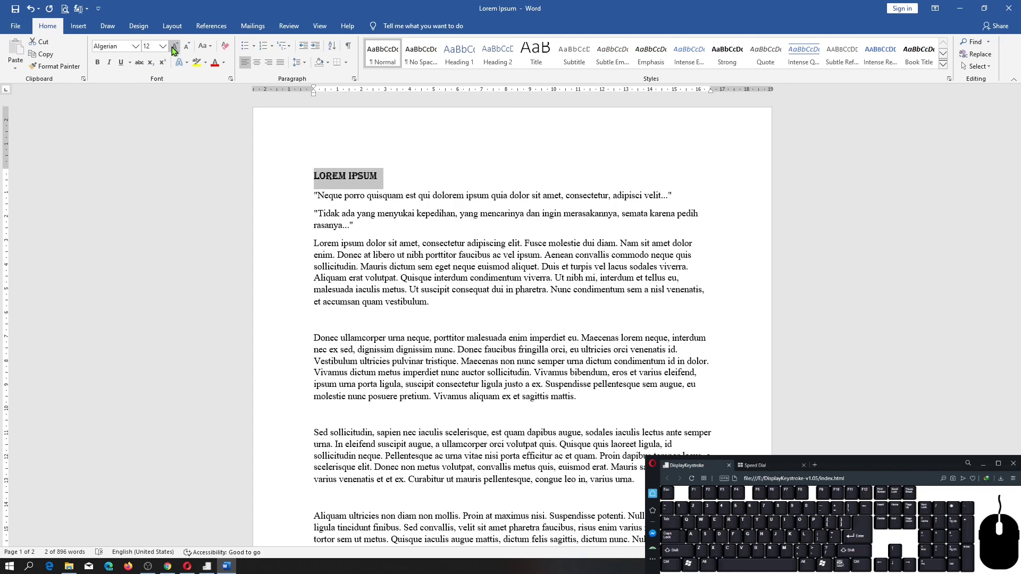
click(173, 50)
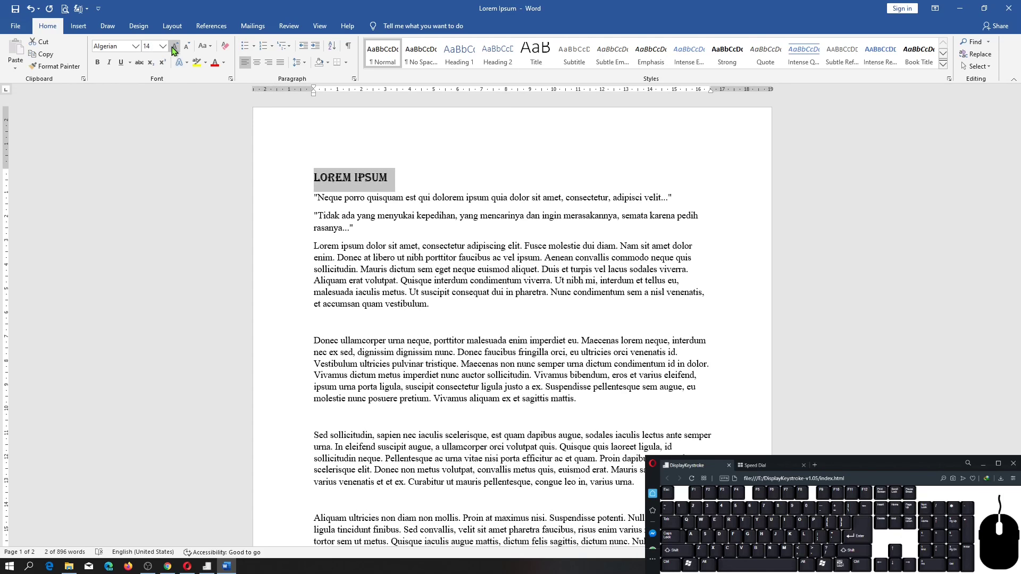
click(173, 50)
click(173, 50)
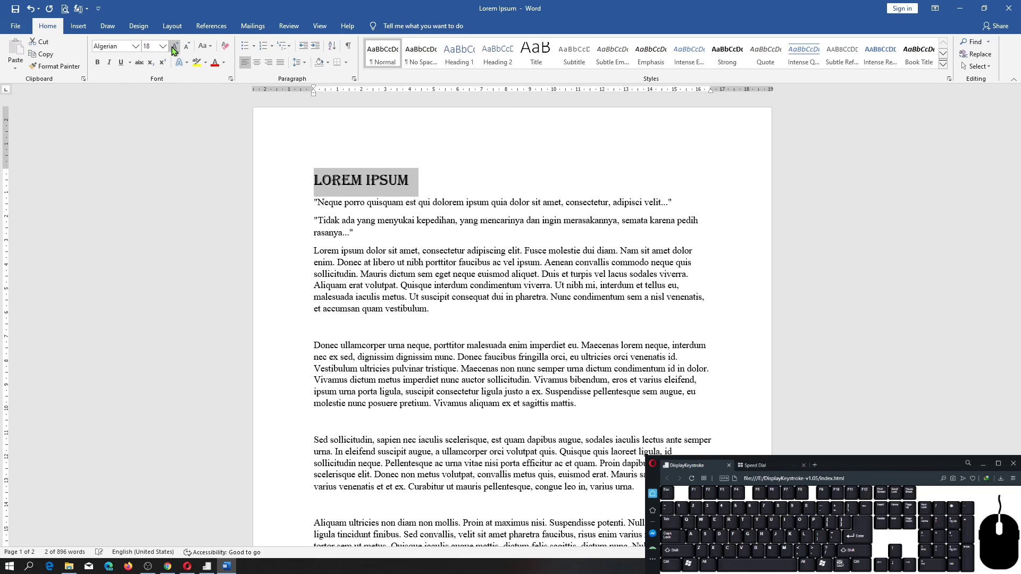
click(174, 50)
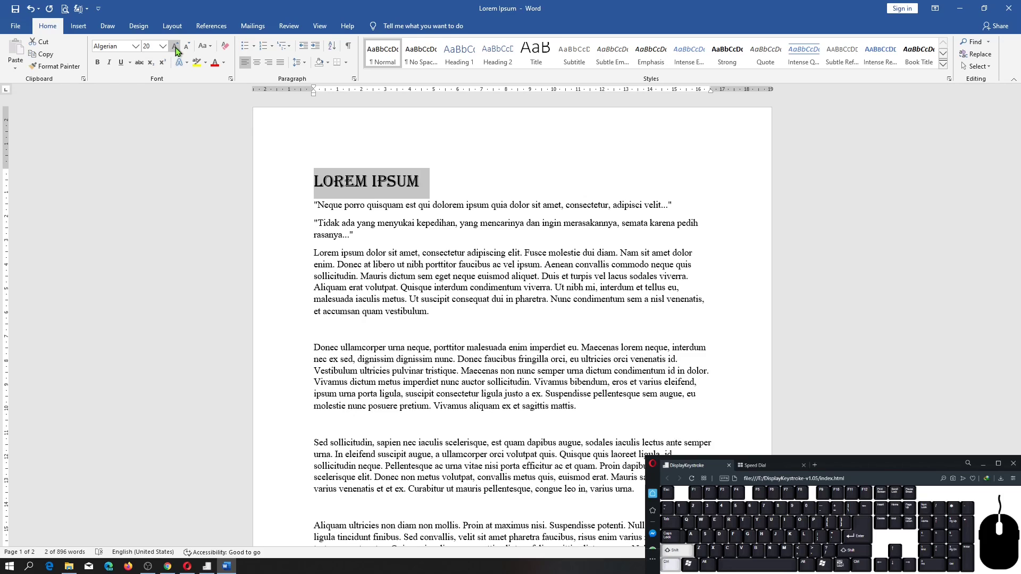
Increase the title line's font size in further increments to 26.
key(ctrl+shift+period)
Enlarge the title line's font size to 48 and reduce it in increments to 18.
key(ctrl+shift+period)
key(ctrl+shift+period)
key(ctrl+shift+period)
key(ctrl+shift+period)
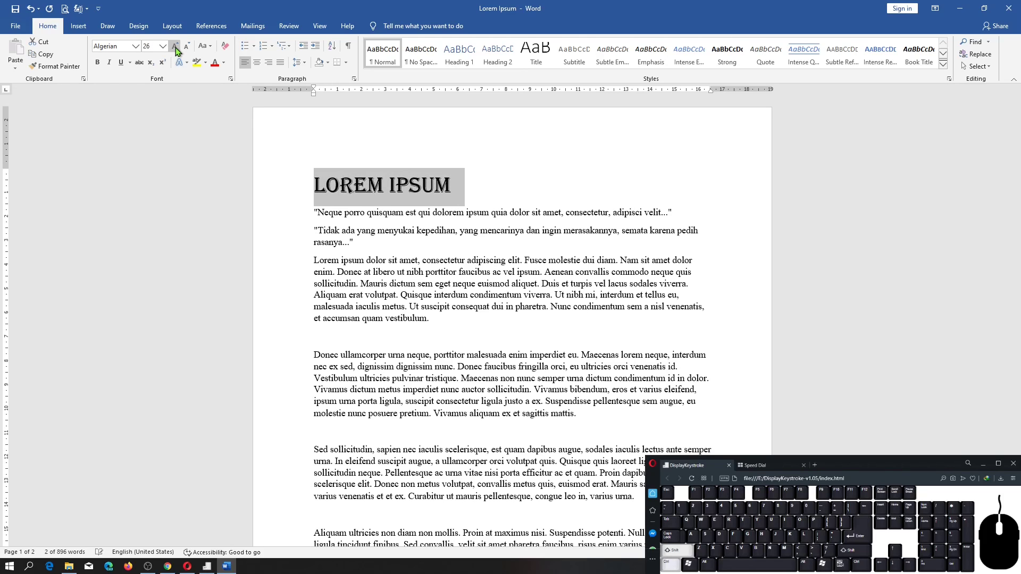
key(ctrl+shift+period)
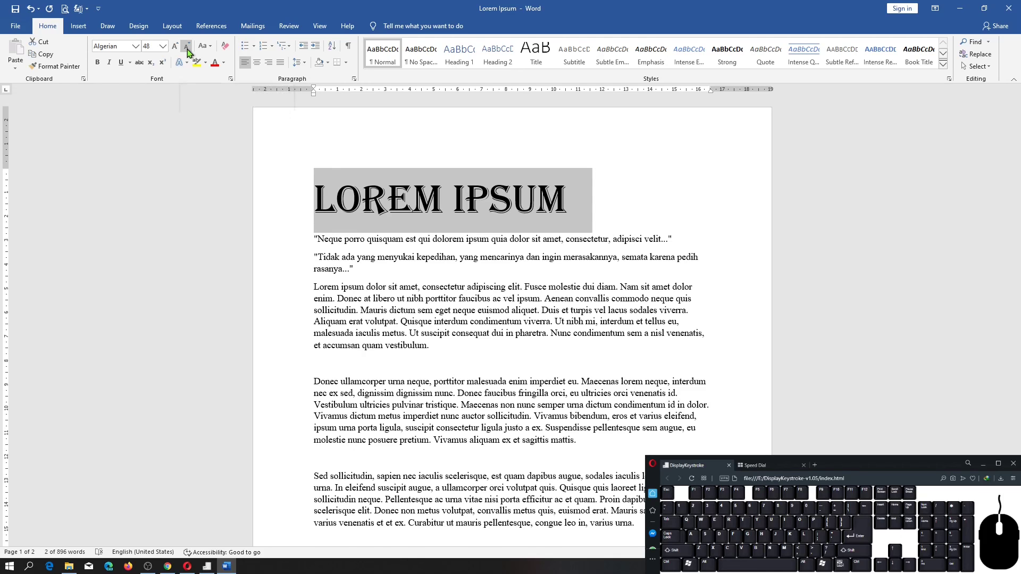
click(187, 51)
click(187, 50)
click(188, 51)
click(187, 50)
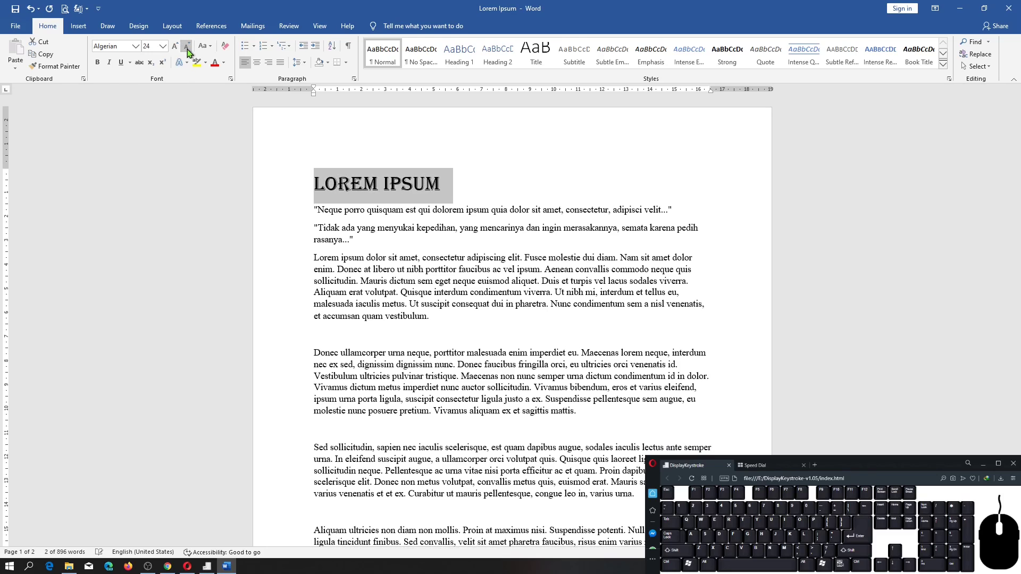
click(187, 51)
click(187, 51)
click(188, 50)
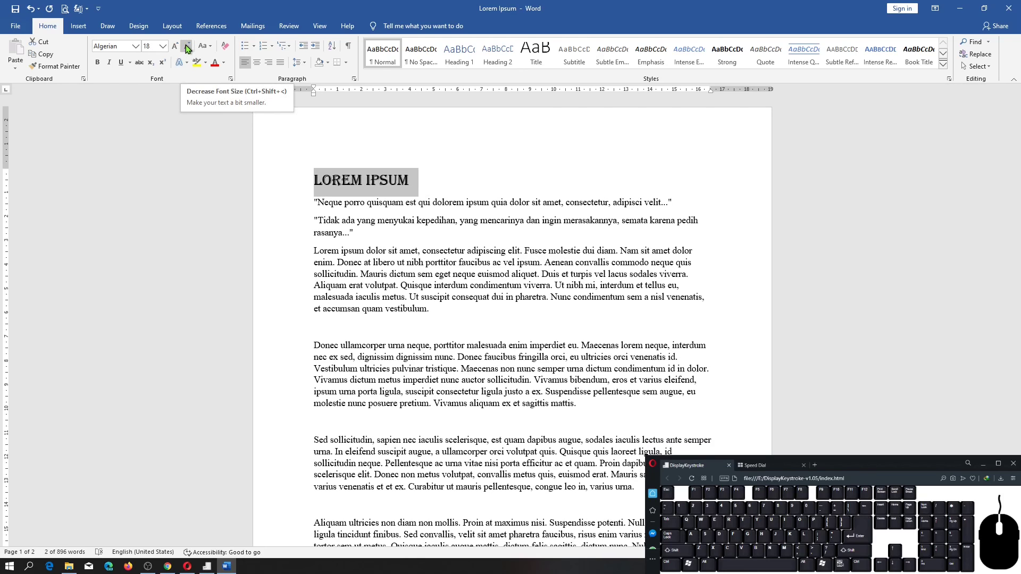
Decrease the selected title line's font size in further increments down to 5.
key(ctrl)
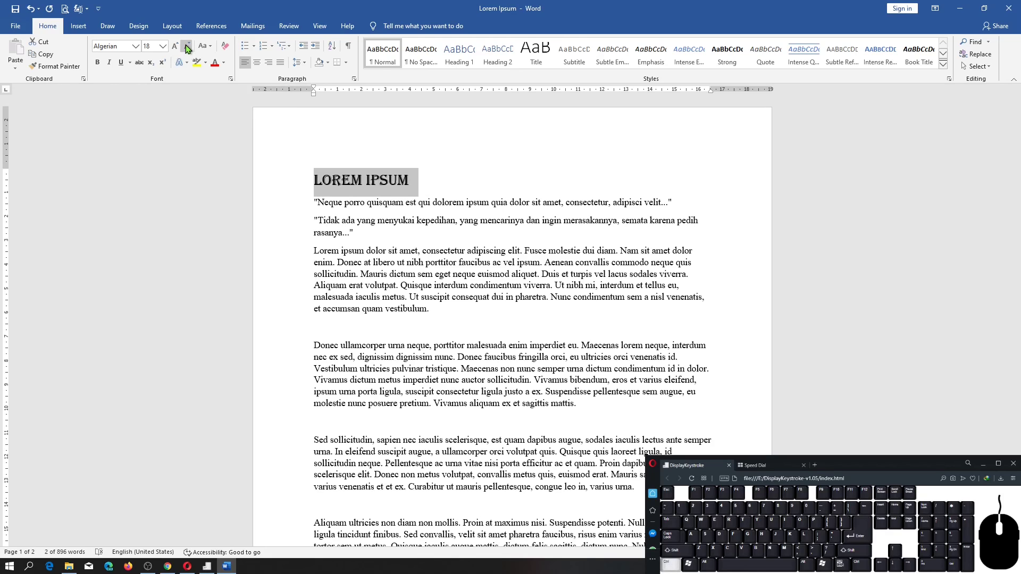
key(shift)
key(ctrl+shift+comma)
key(ctrl+shift+comma)
key(ctrl+shift+comma)
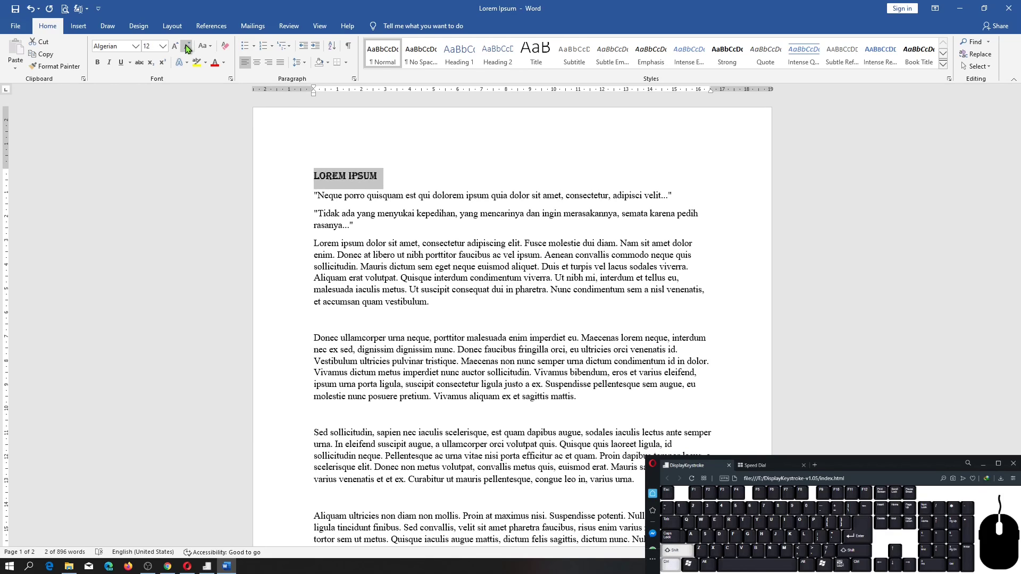
key(ctrl+shift+comma)
key(ctrl+shift+comma)
key(ctrl+shift+comma)
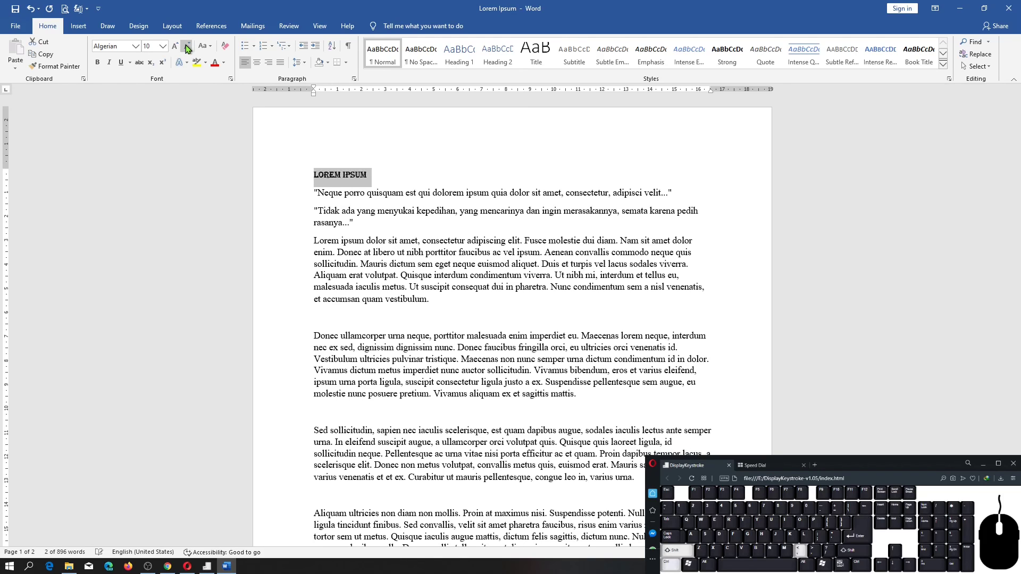
key(ctrl+shift+comma)
key(ctrl+shift+comma)
key(ctrl+shift+comma)
key(ctrl+shift+comma)
key(ctrl+shift+comma)
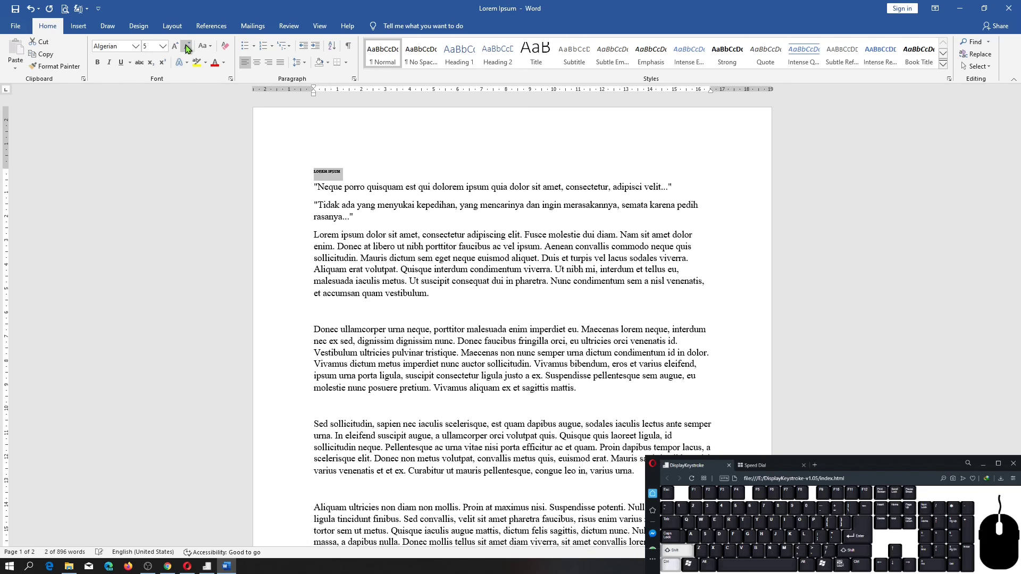